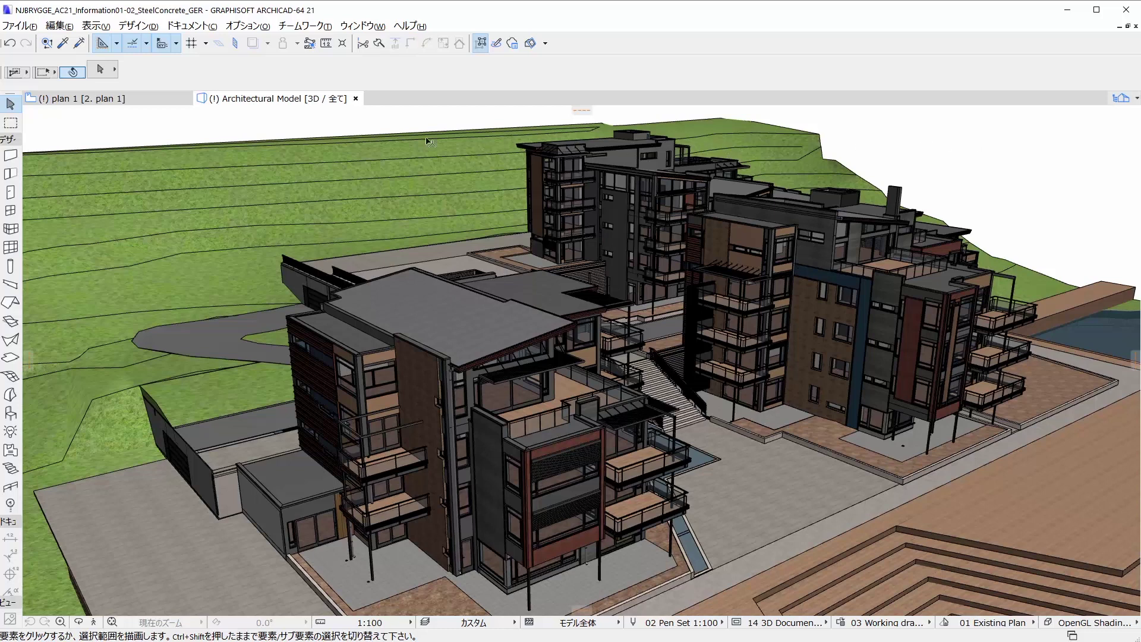
- Inspect the concrete IFC hotlink's source details in the Hotlink Manager, then close it unchanged
click(25, 29)
mouse_move(84, 206)
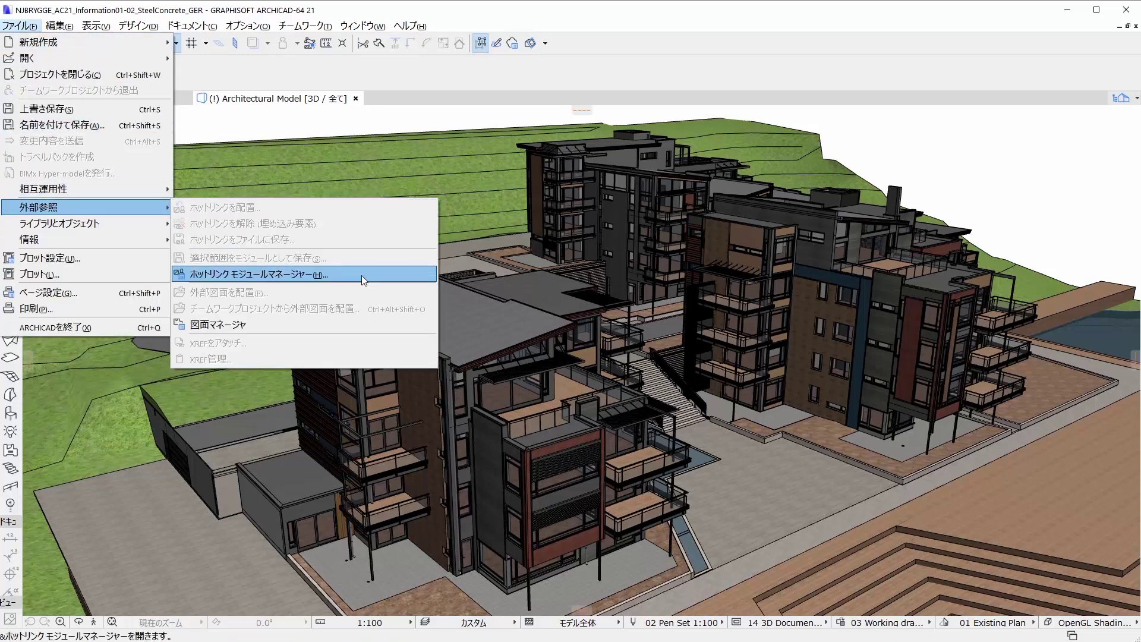
click(362, 275)
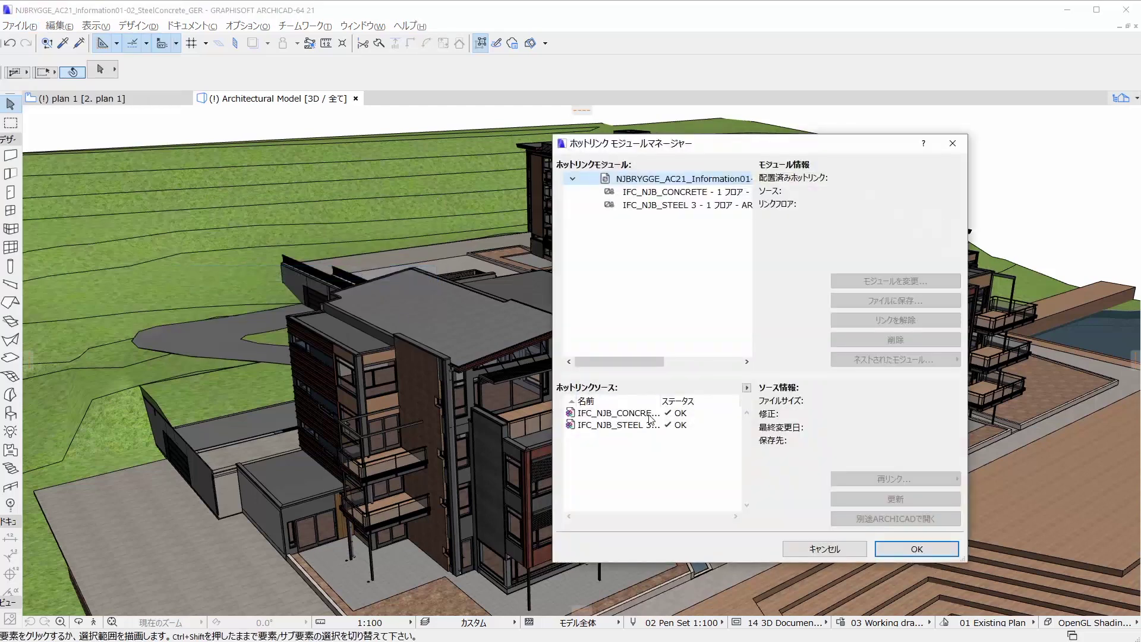
click(649, 415)
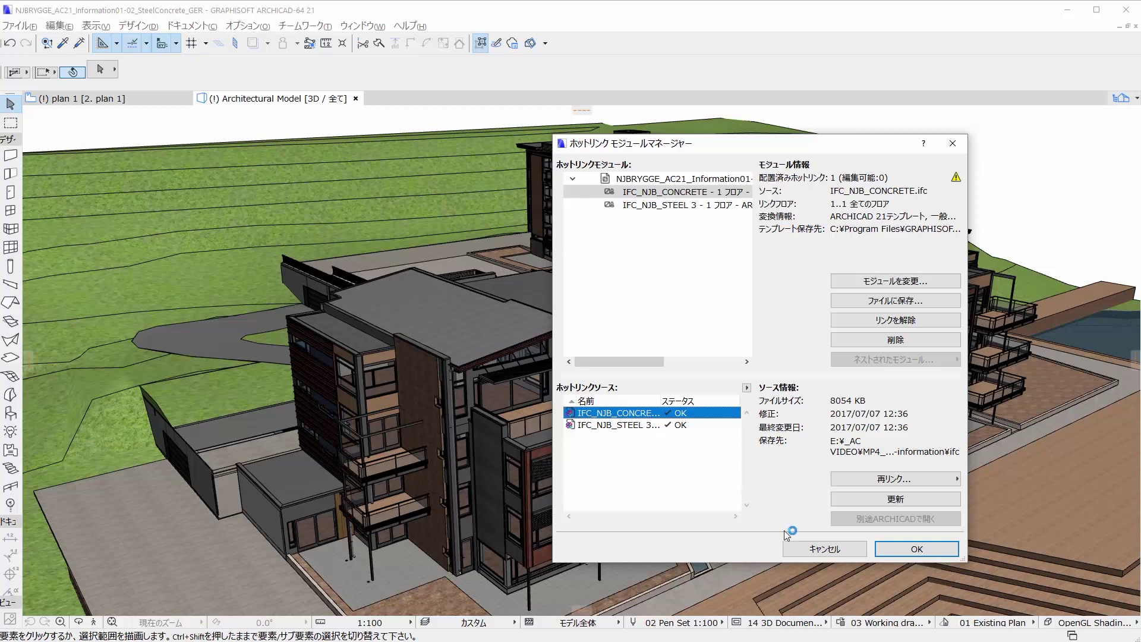
click(805, 550)
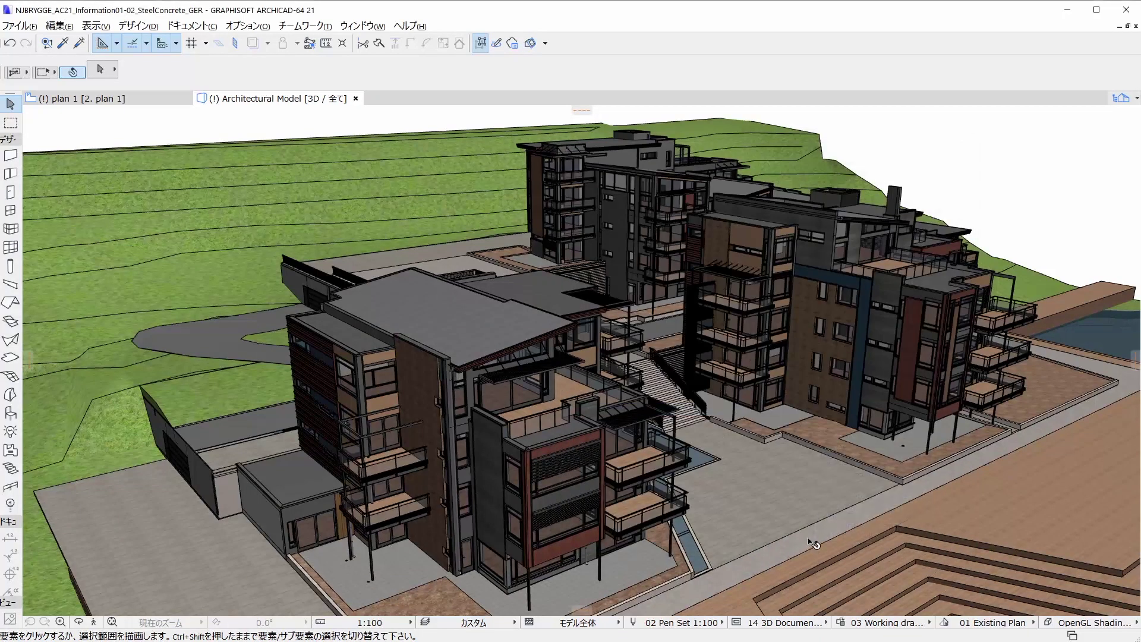
- Switch to the Steel+Concrete hotlink view, then to B1 Steel+Concrete
click(1119, 99)
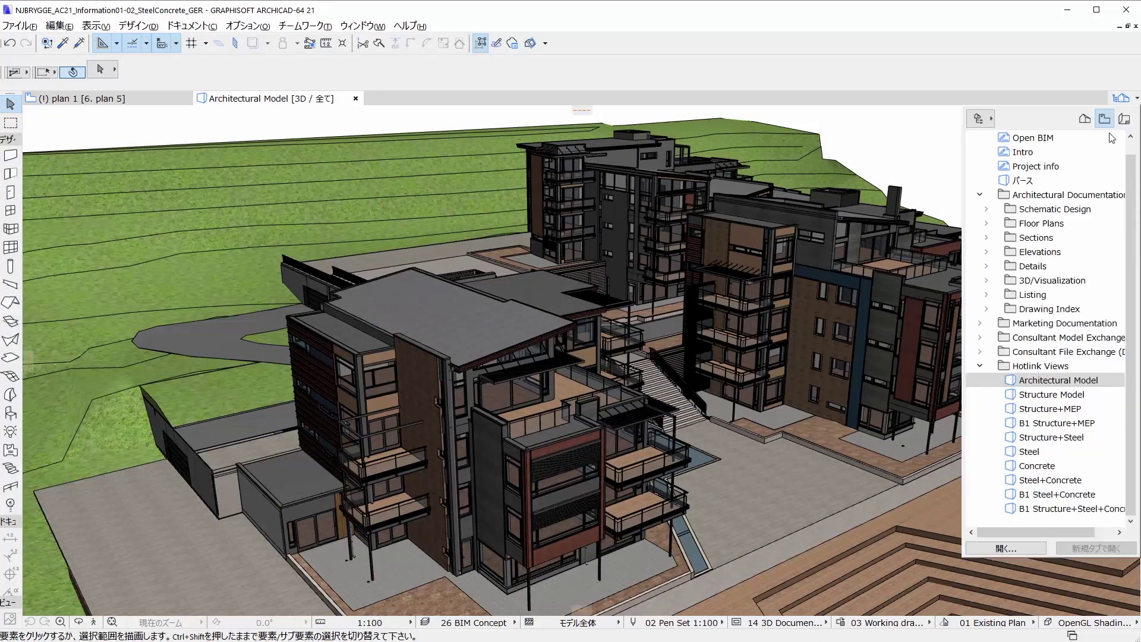
double_click(1051, 480)
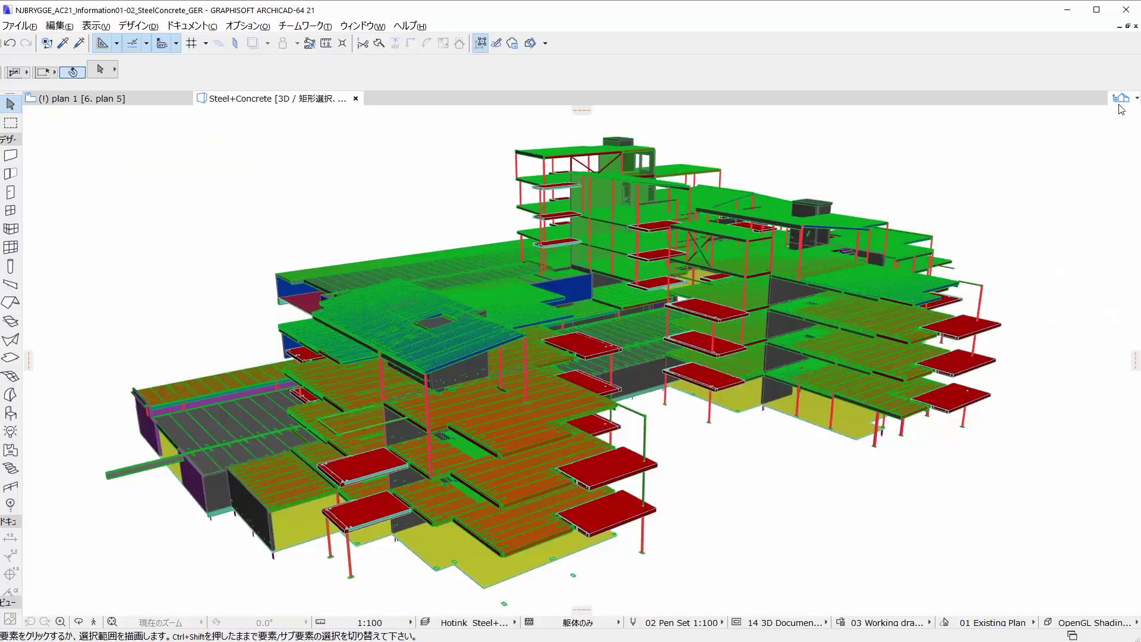
click(1119, 100)
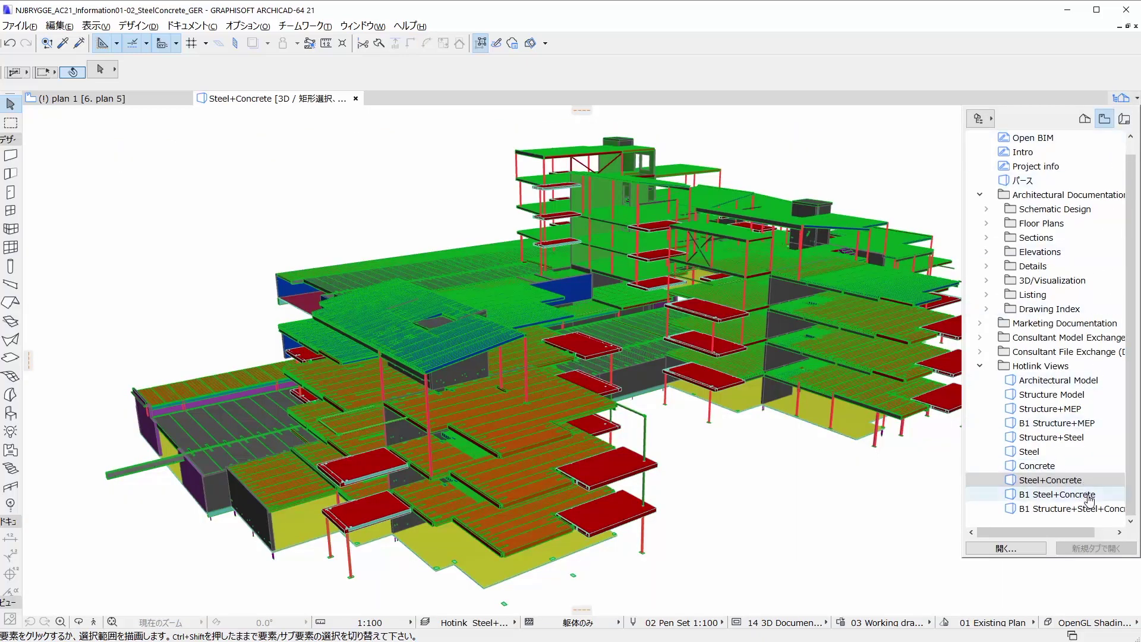
double_click(1089, 494)
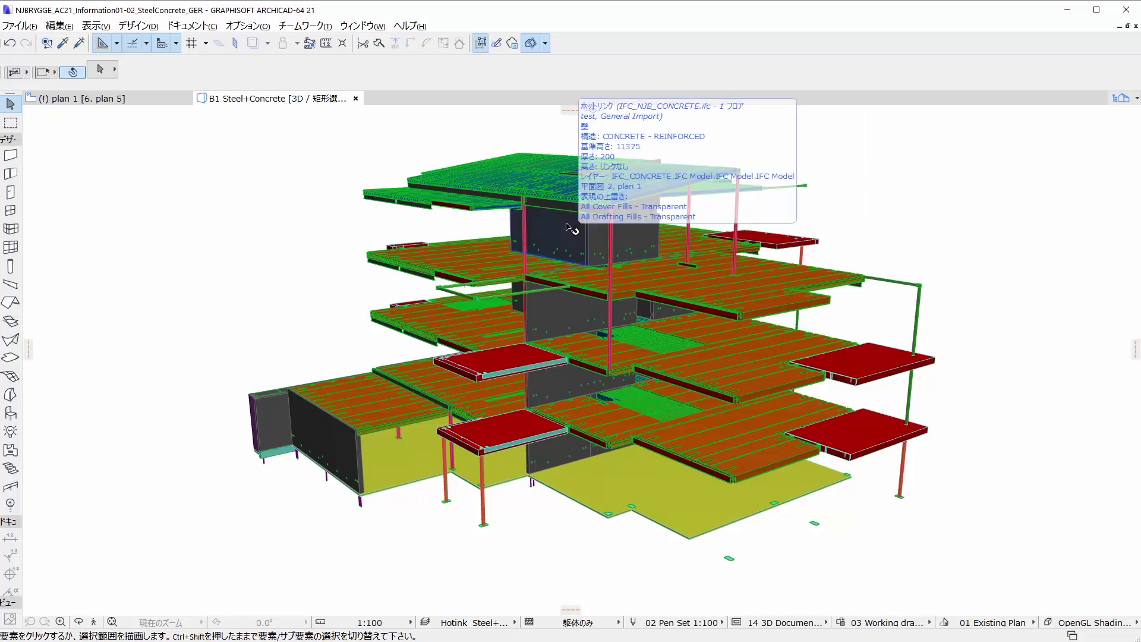
click(571, 227)
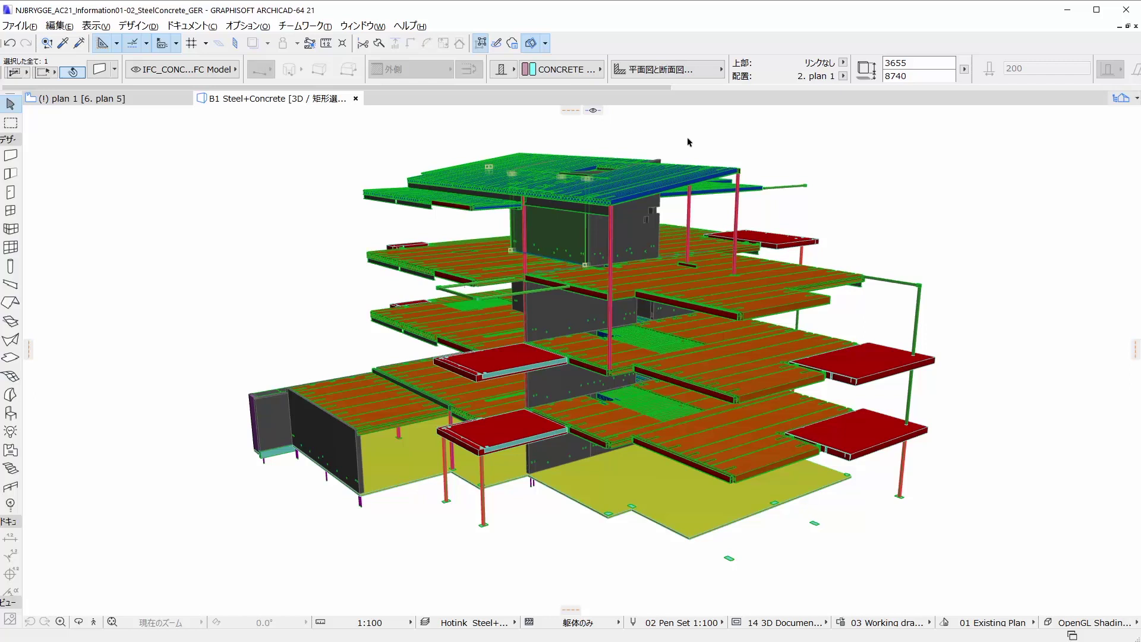
click(100, 69)
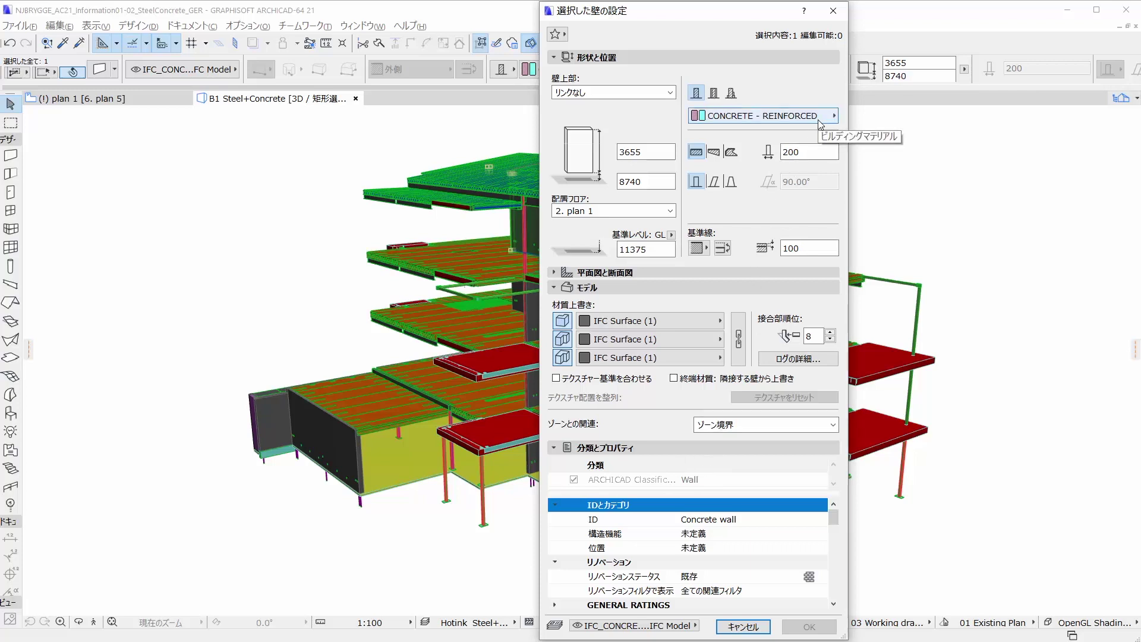
key(Escape)
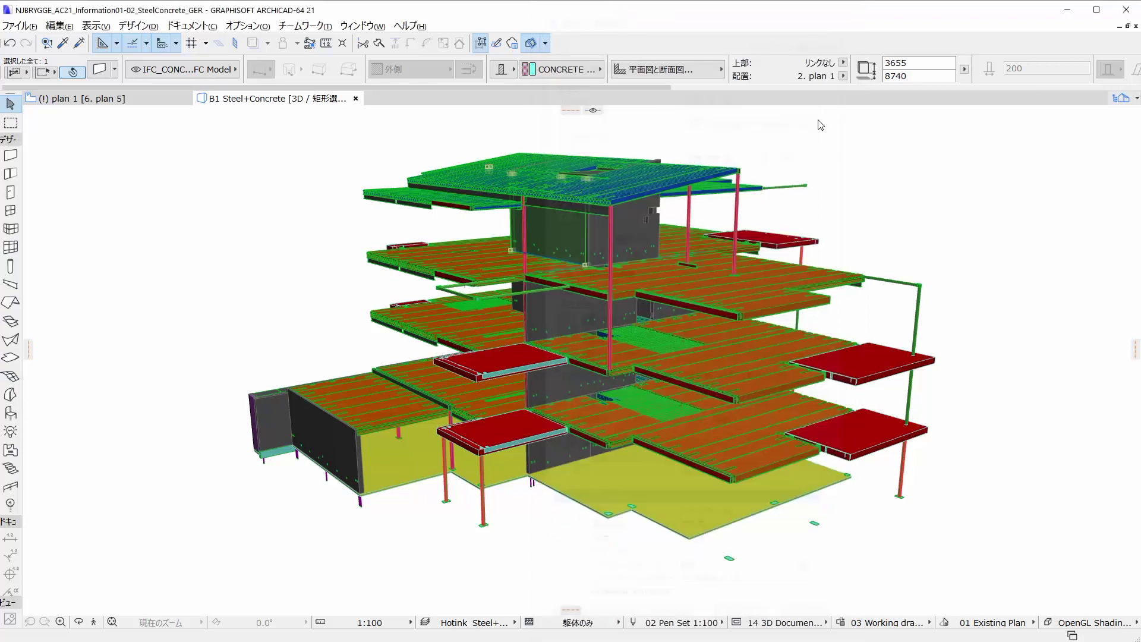
click(690, 215)
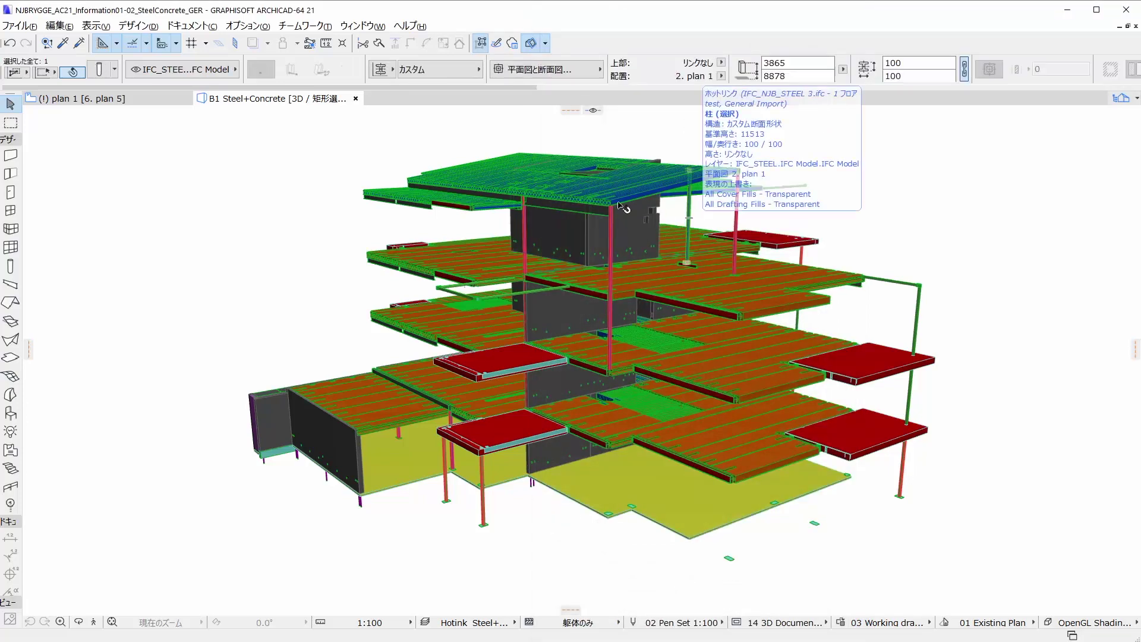
click(99, 69)
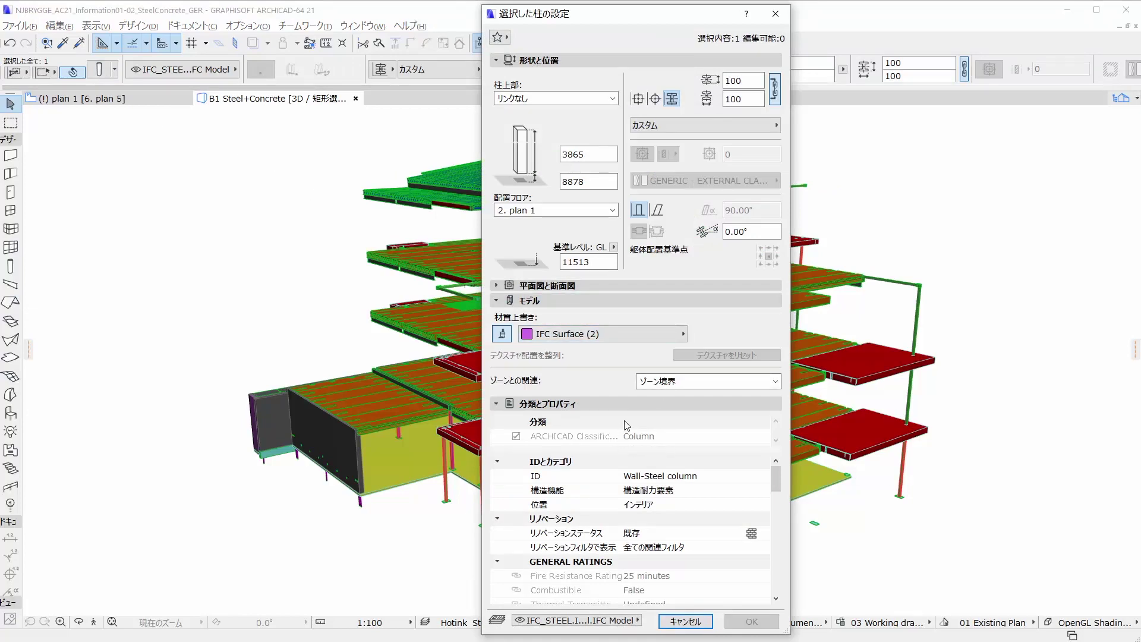
key(Escape)
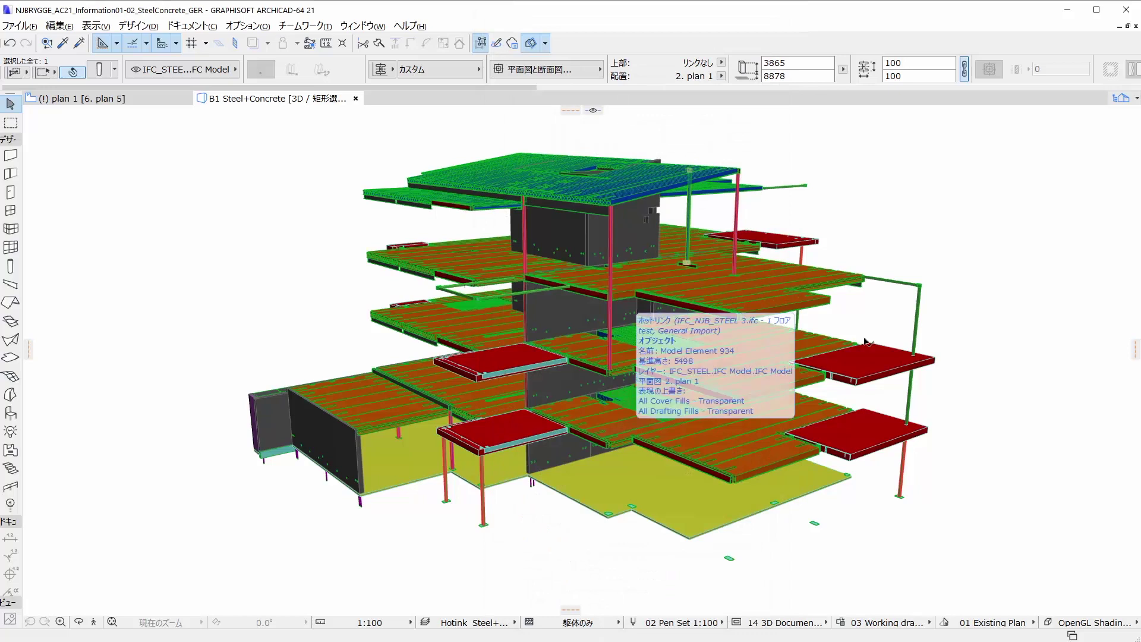
key(Escape)
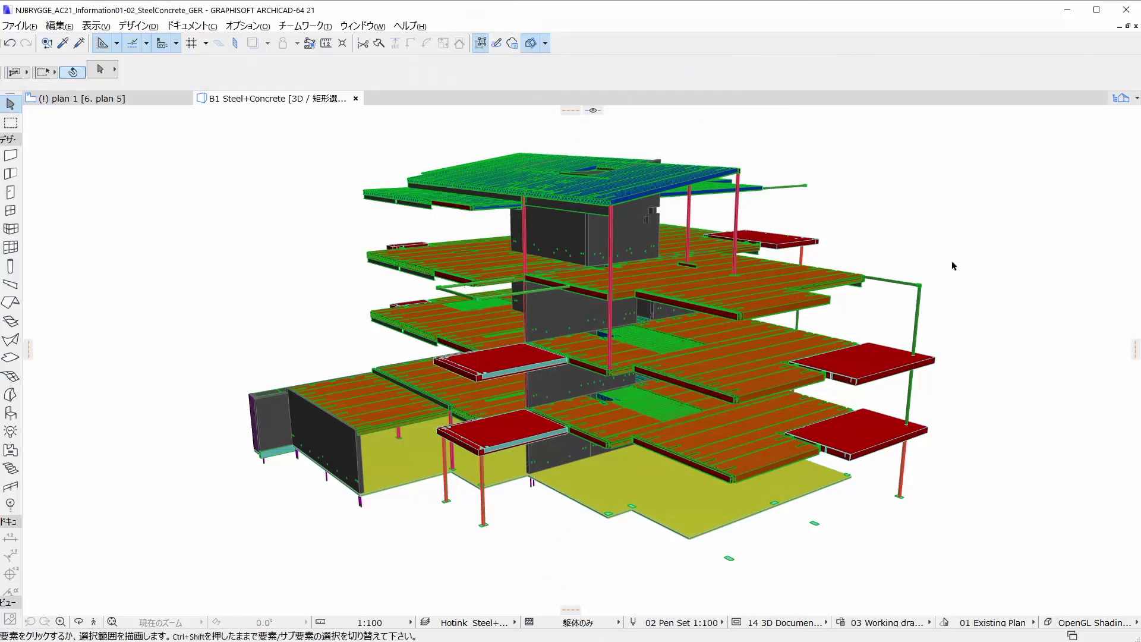
- In Collision Detection, give Group 1 an ARCHICAD Classification - 21 criterion set to Wall
click(139, 26)
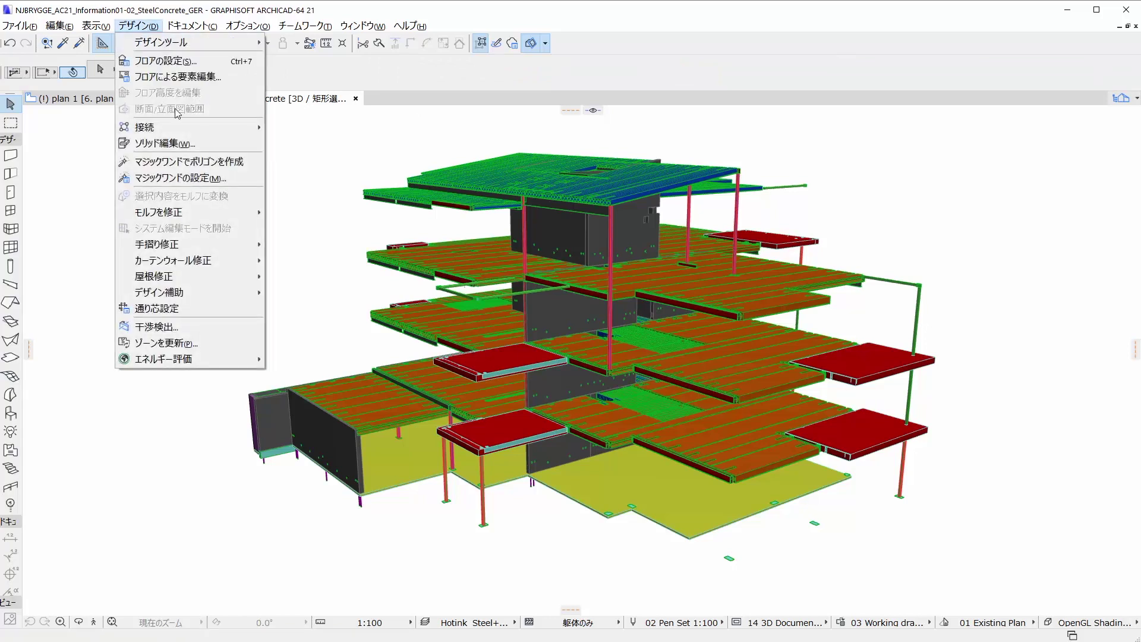
click(225, 329)
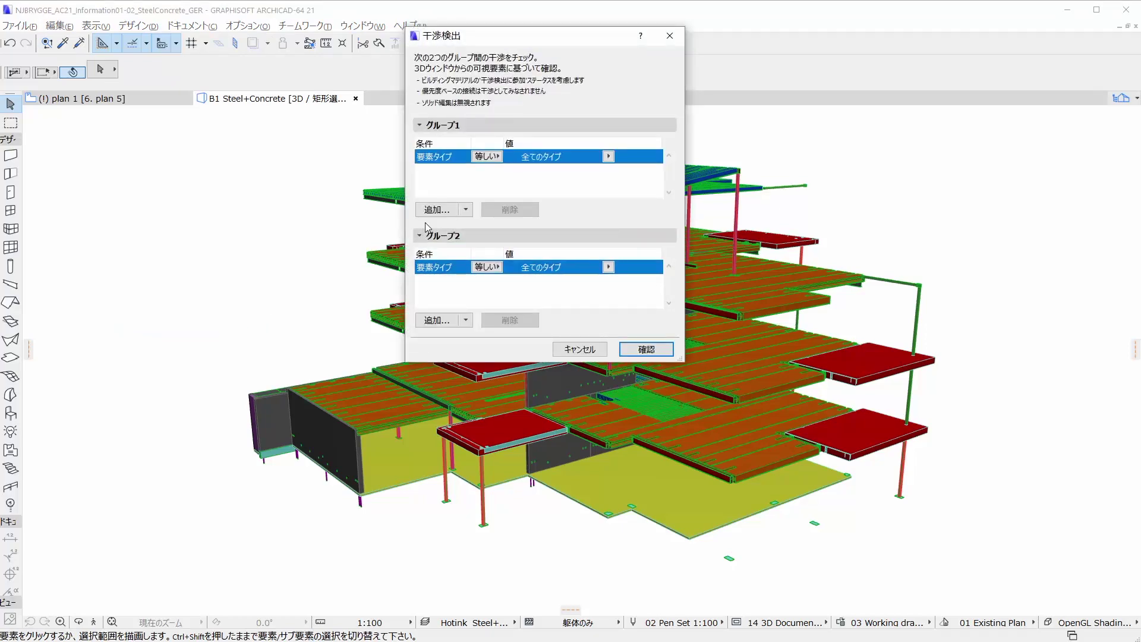
click(451, 214)
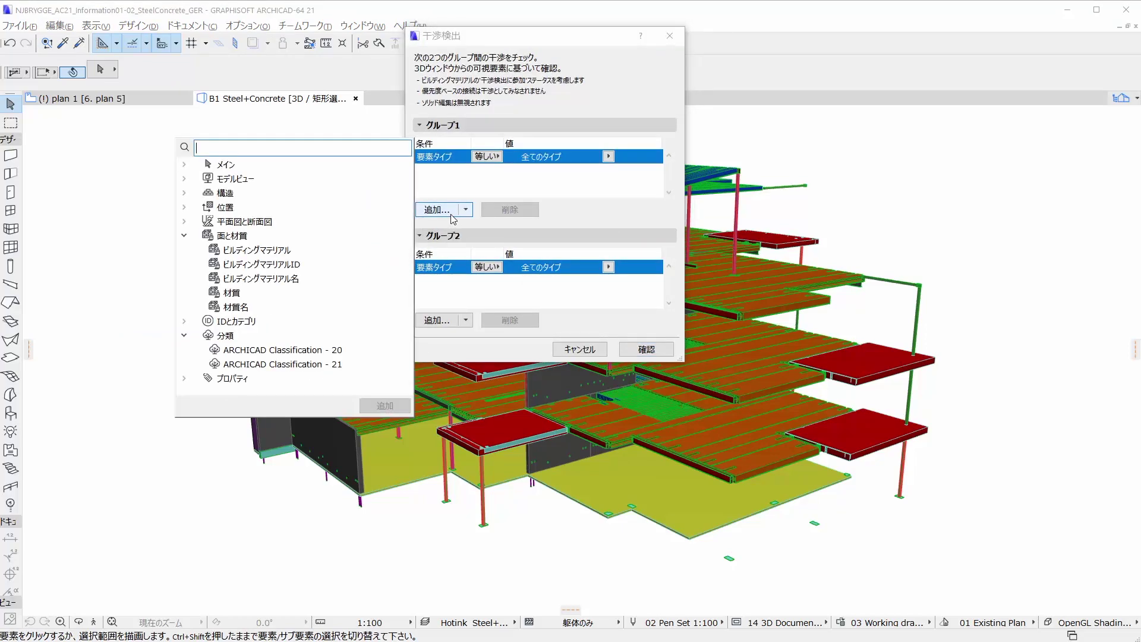
click(370, 370)
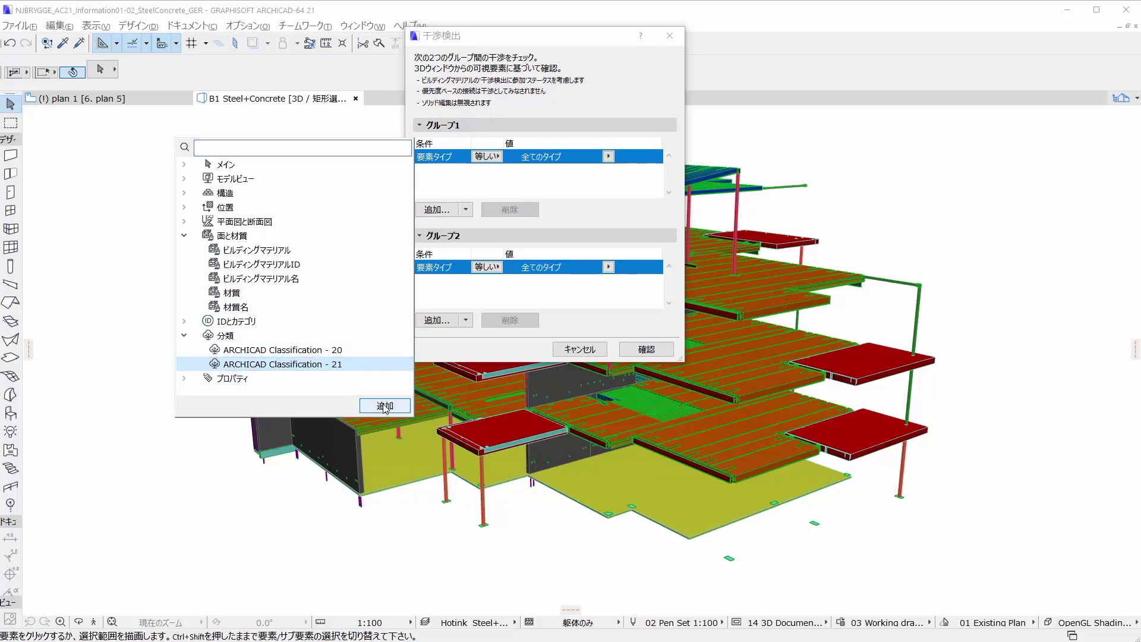
click(385, 407)
click(609, 171)
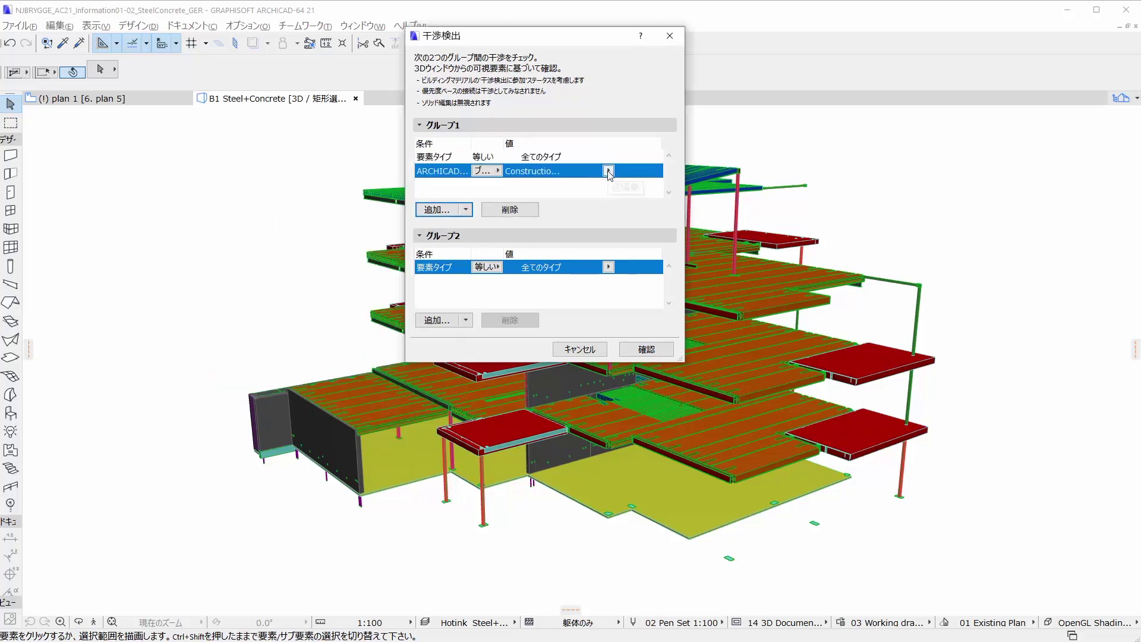
click(608, 171)
text(wa)
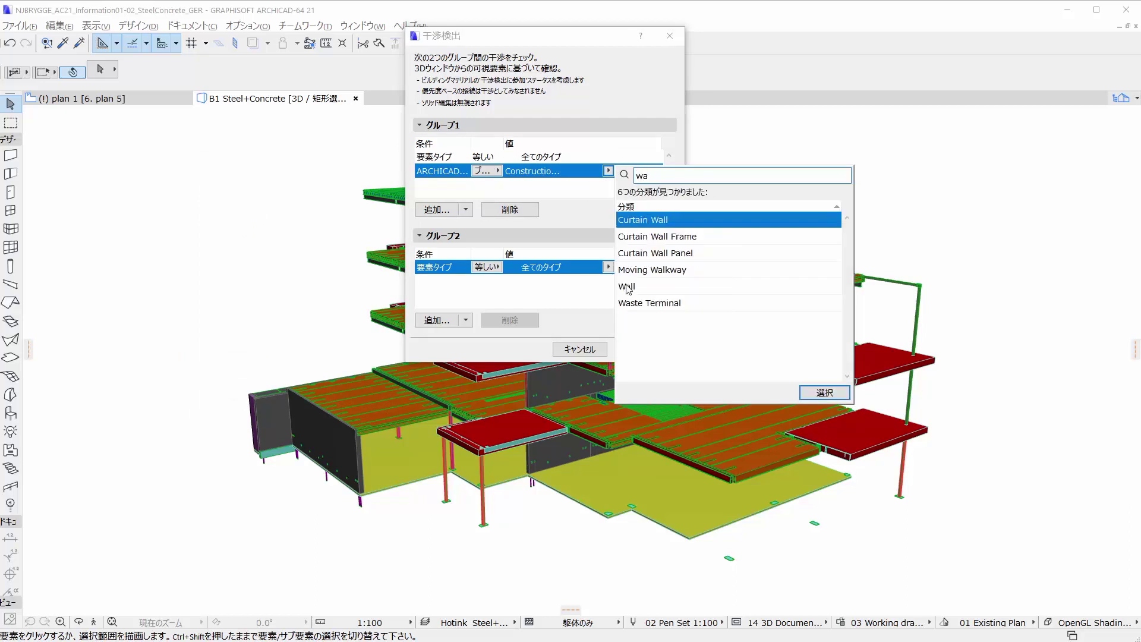
double_click(626, 287)
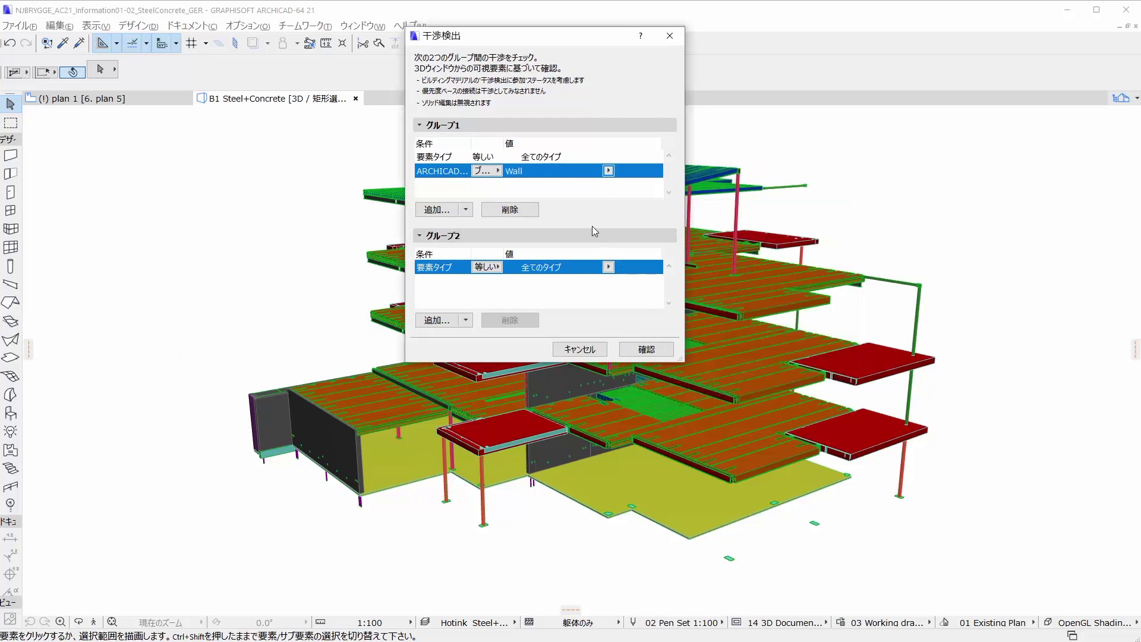
- Add a Building Material condition of ST-00 CONCRETE - REINFORCED to Group 1
click(450, 211)
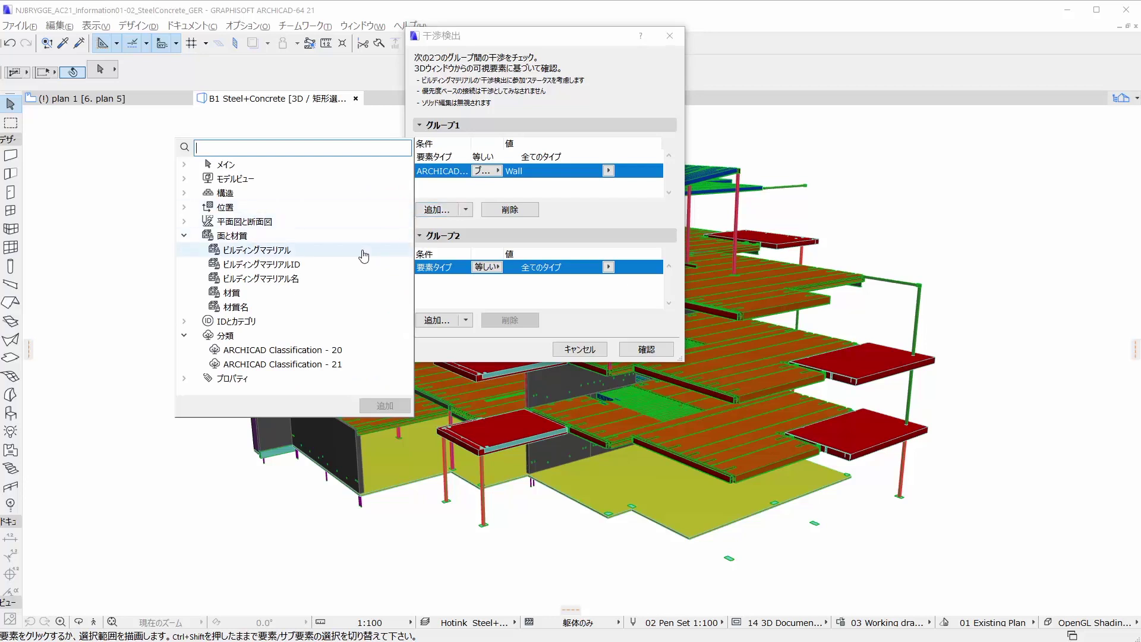
double_click(364, 256)
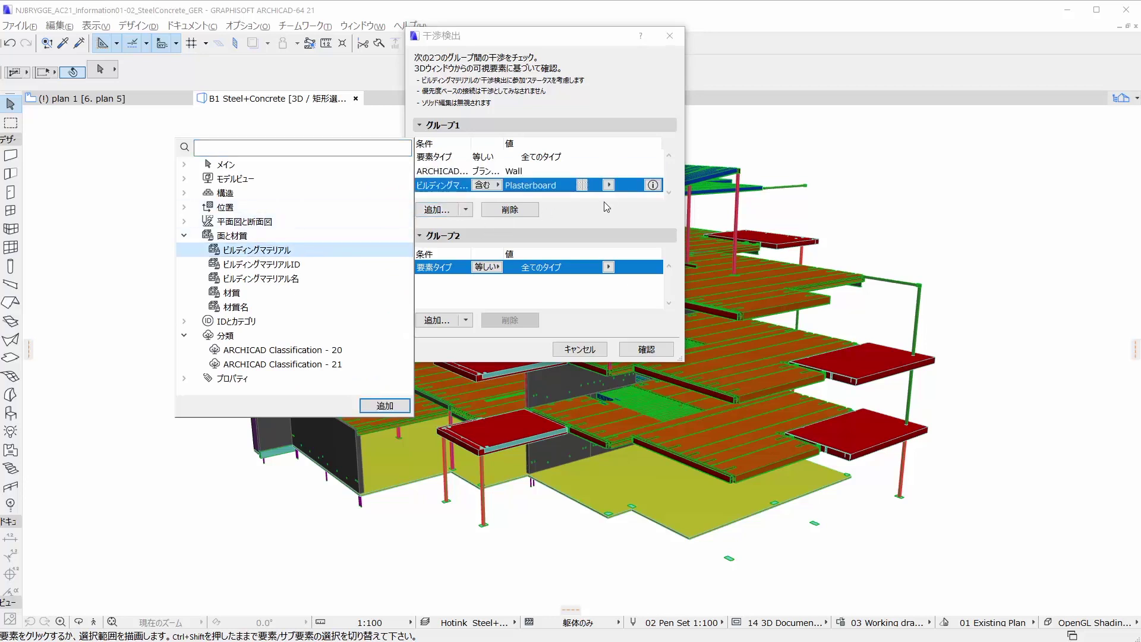
click(610, 198)
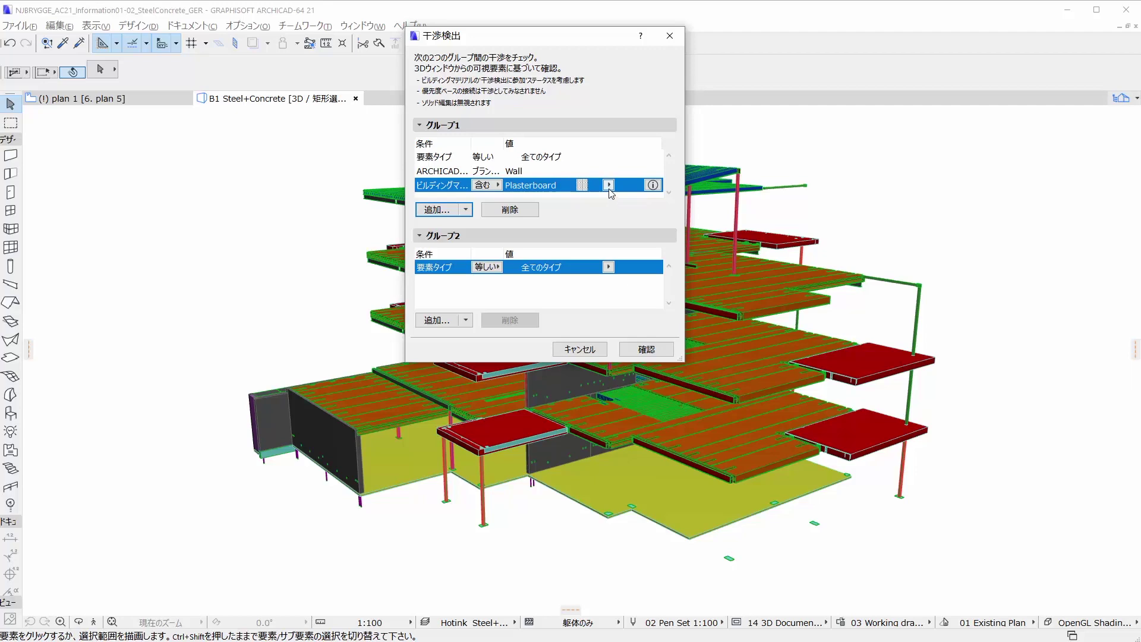
click(608, 185)
click(716, 215)
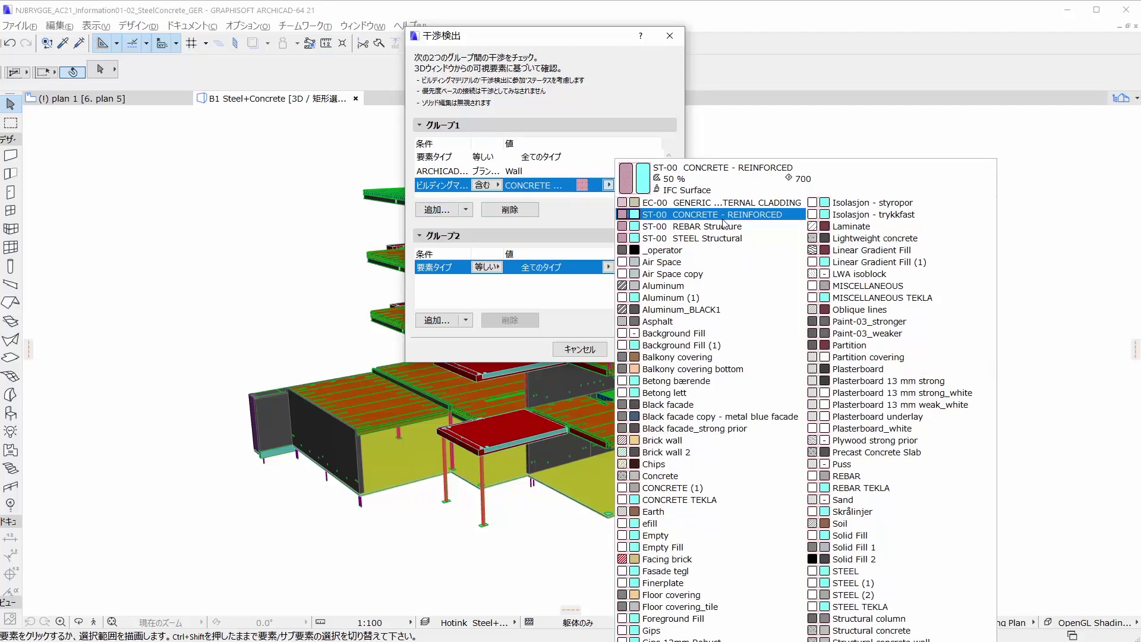
click(724, 218)
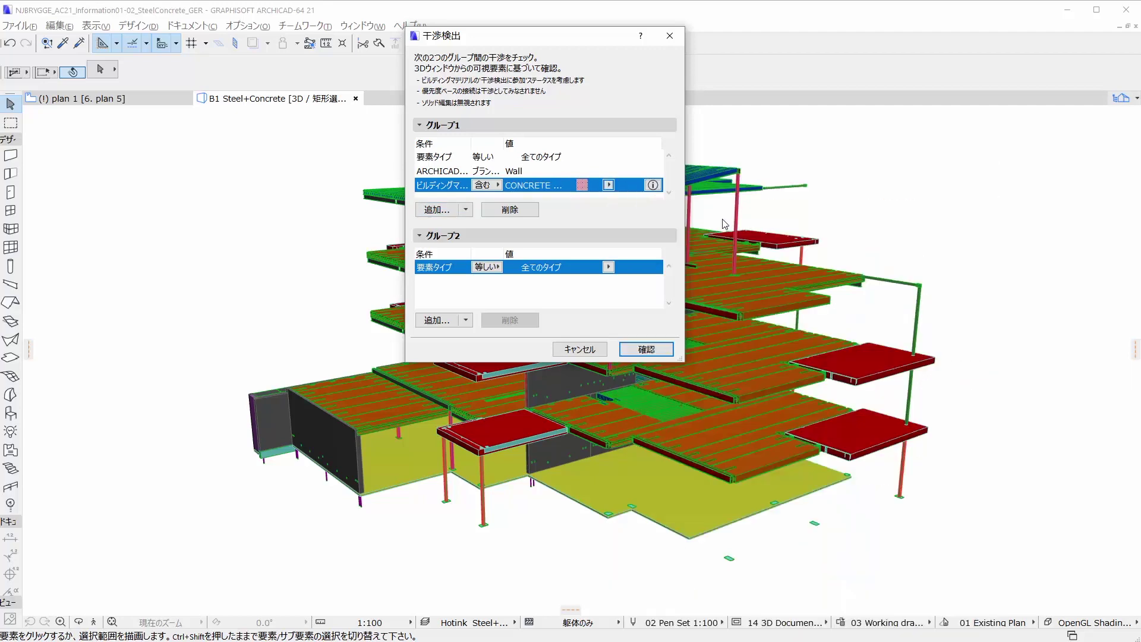
- Set Group 2 to ARCHICAD Classification Column and run the collision check
click(450, 323)
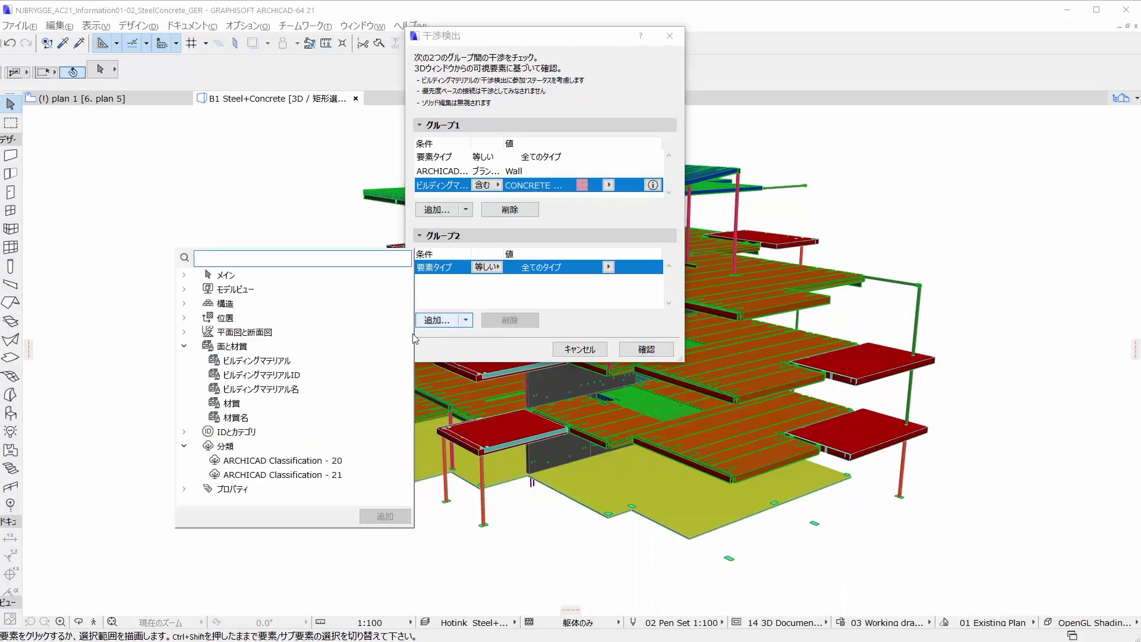
click(386, 475)
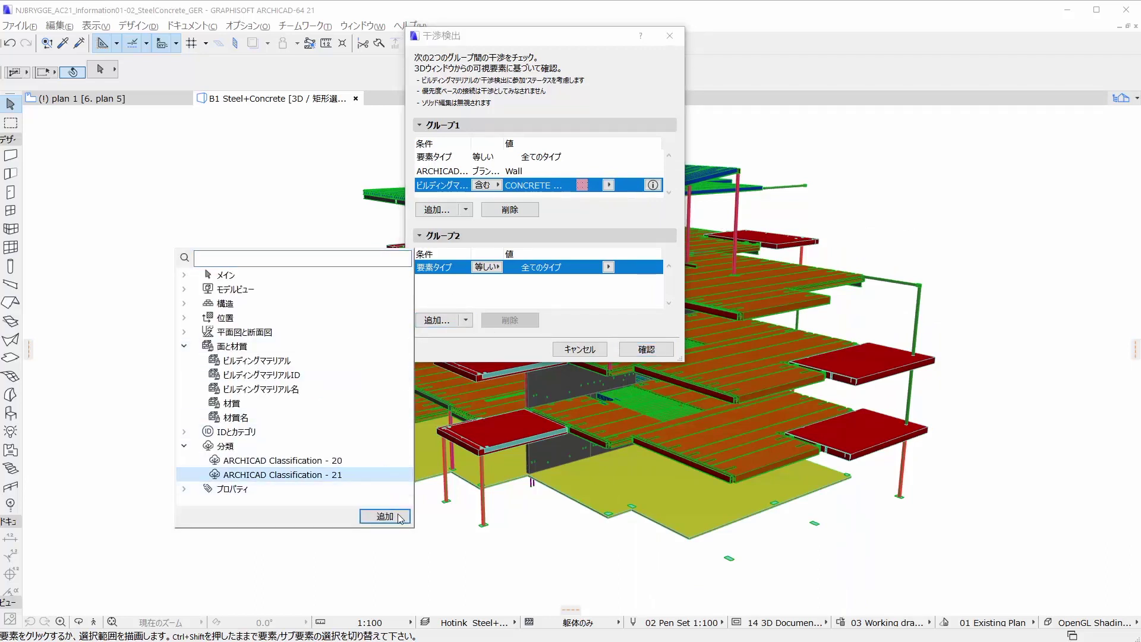
click(398, 517)
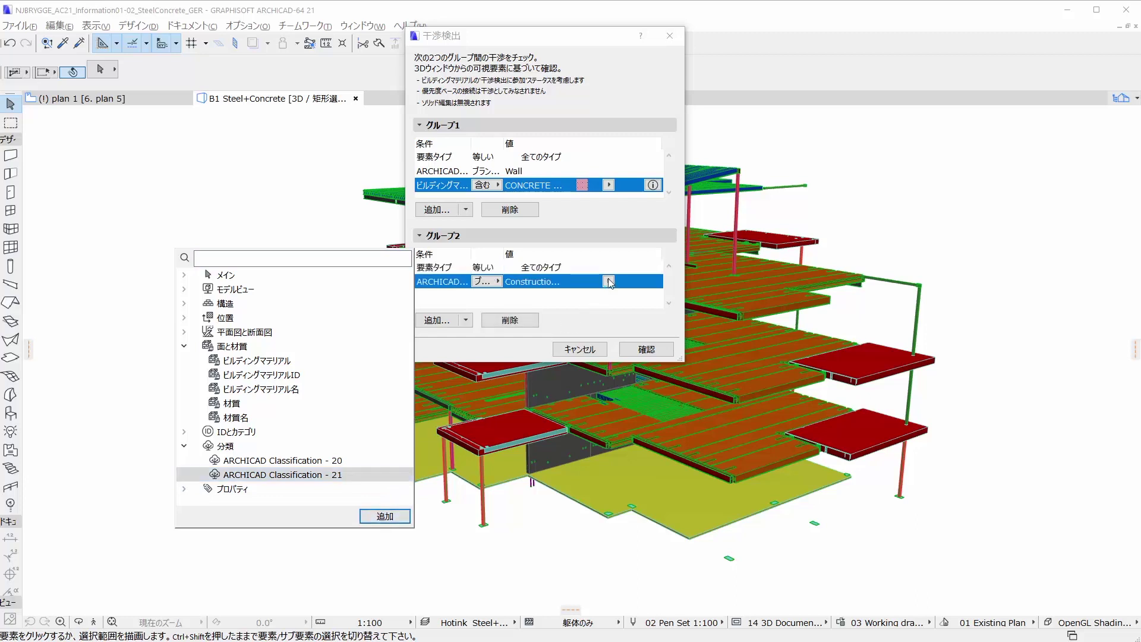
click(609, 281)
text(c)
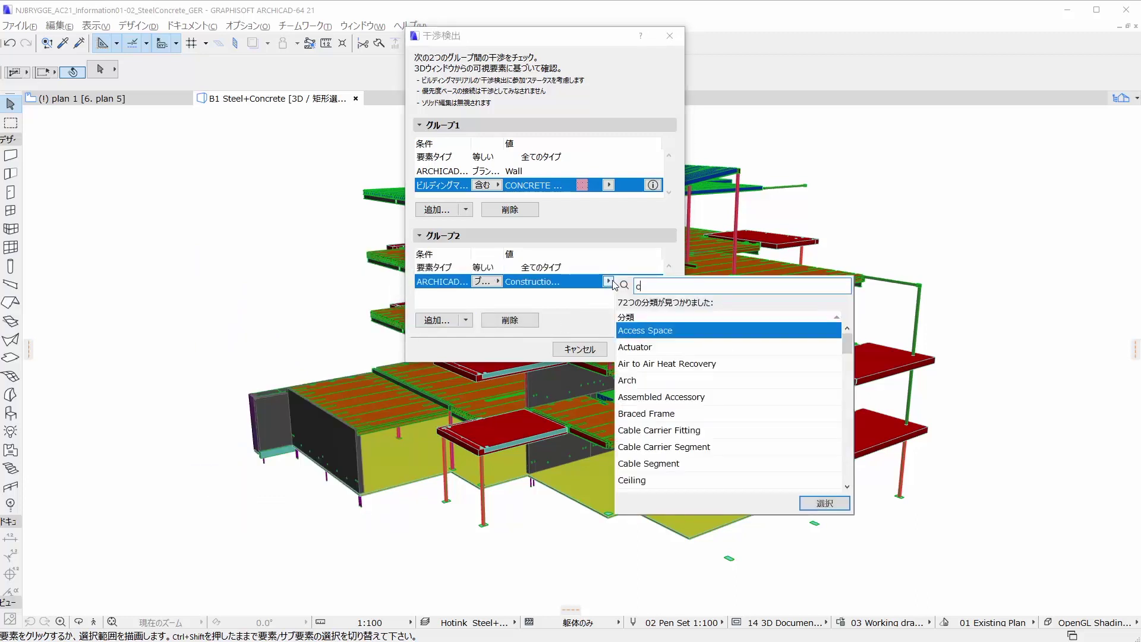
text(o)
click(633, 364)
double_click(632, 364)
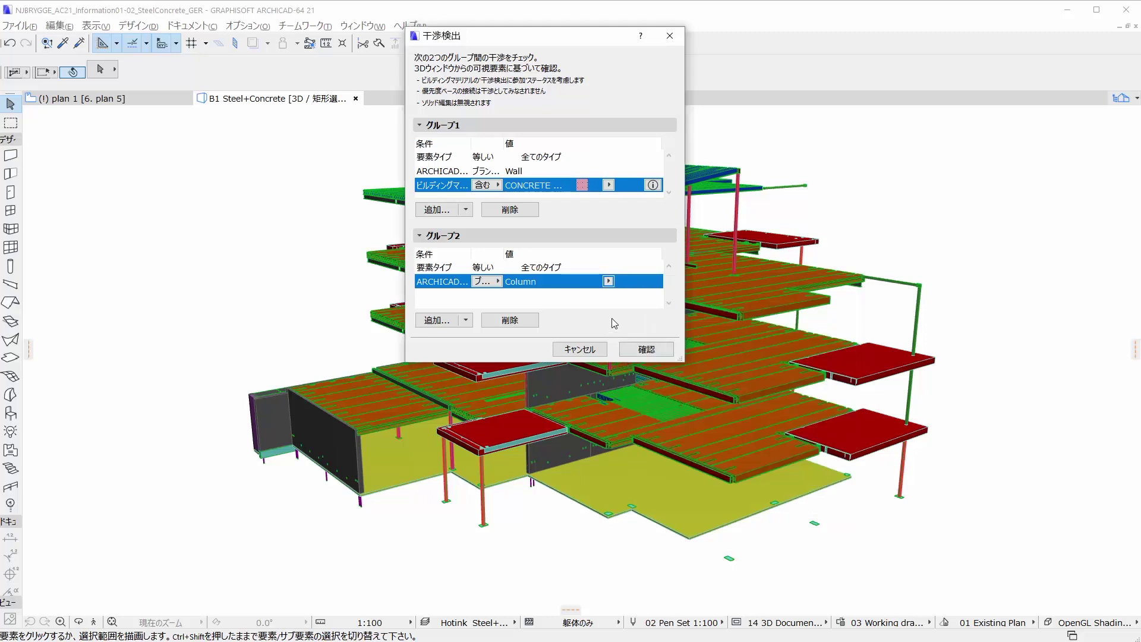
click(657, 350)
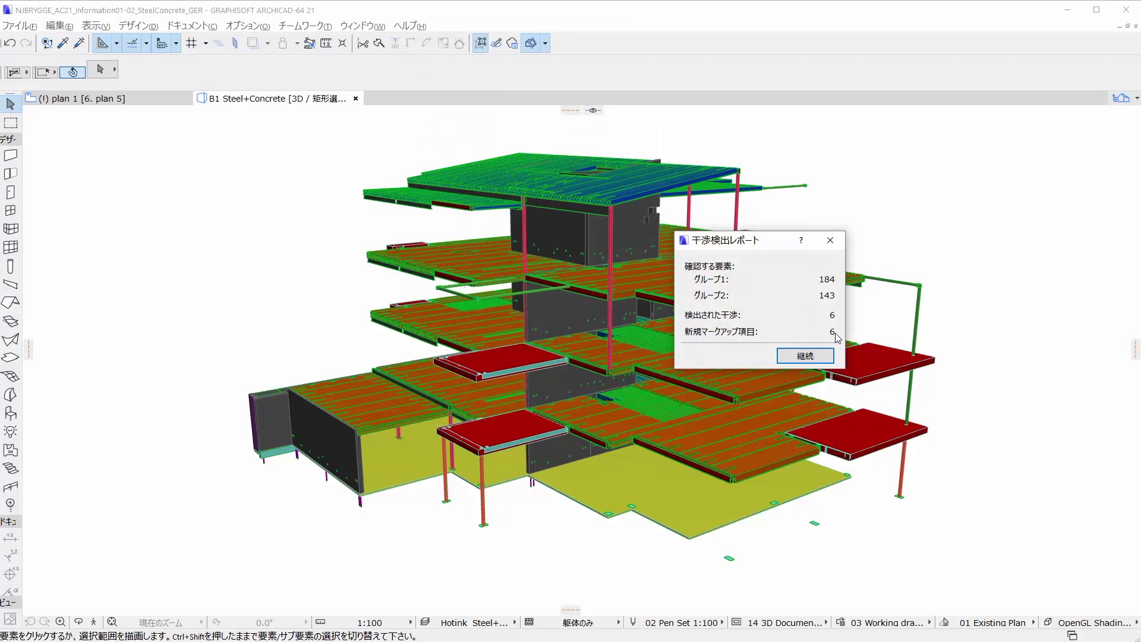
- Close the report and select and zoom to collision 干渉 001's elements
click(823, 361)
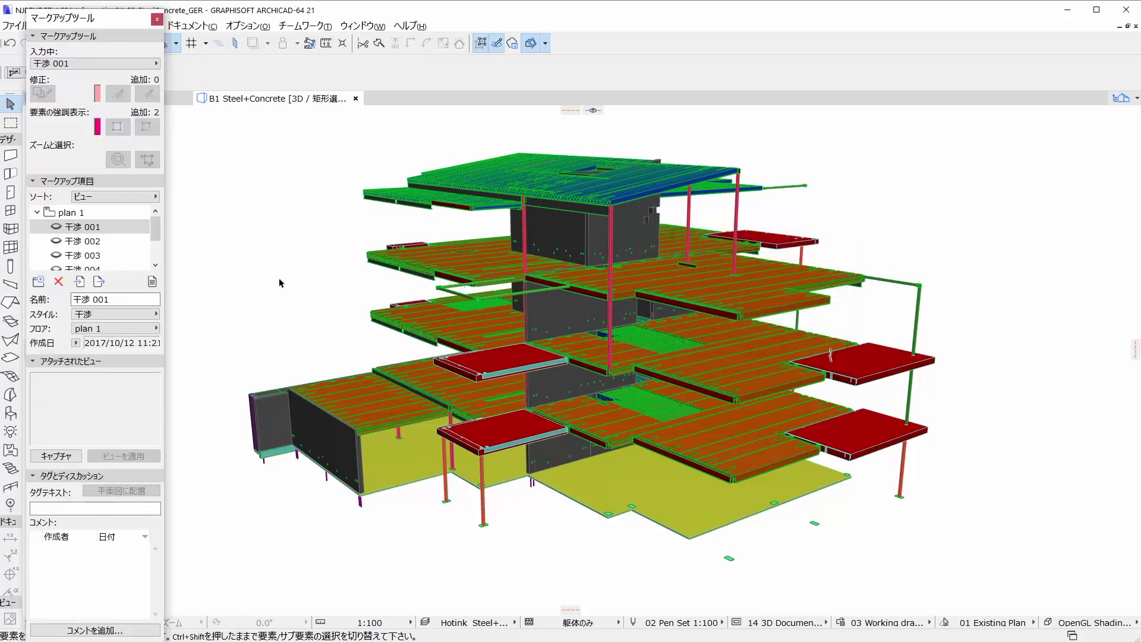
scroll(157, 262, down, 1)
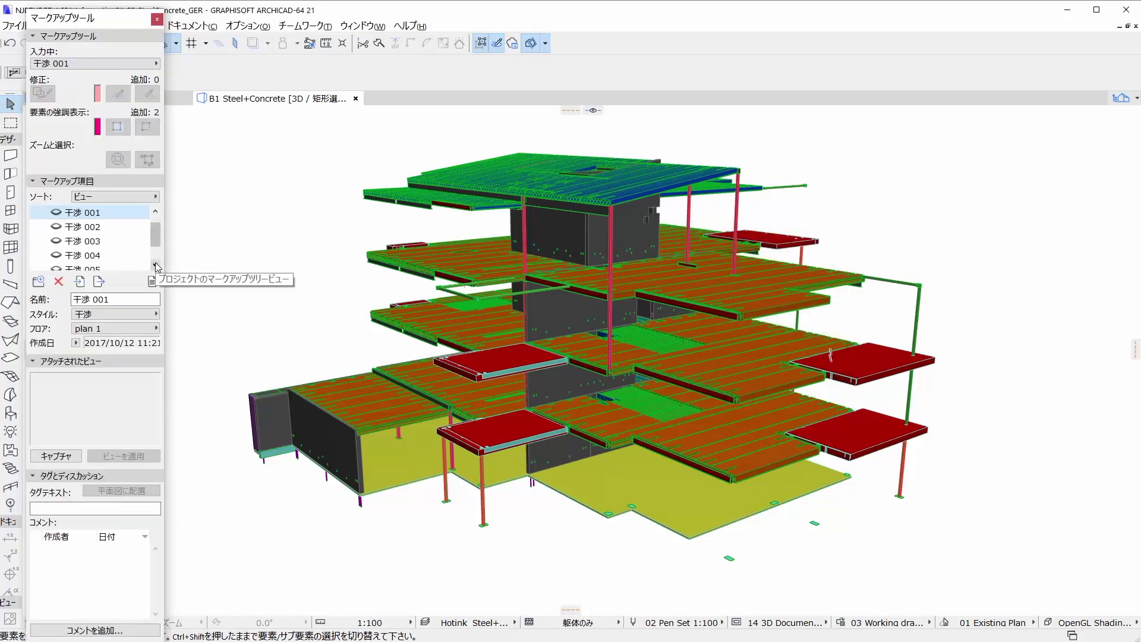
scroll(157, 256, up, 1)
click(60, 215)
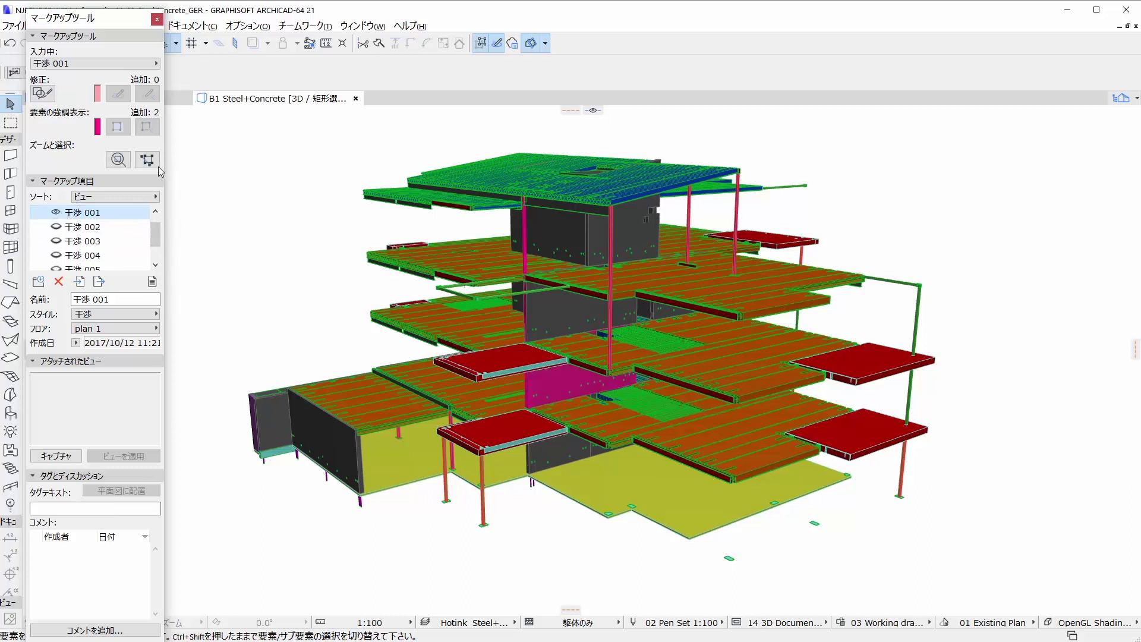
click(148, 162)
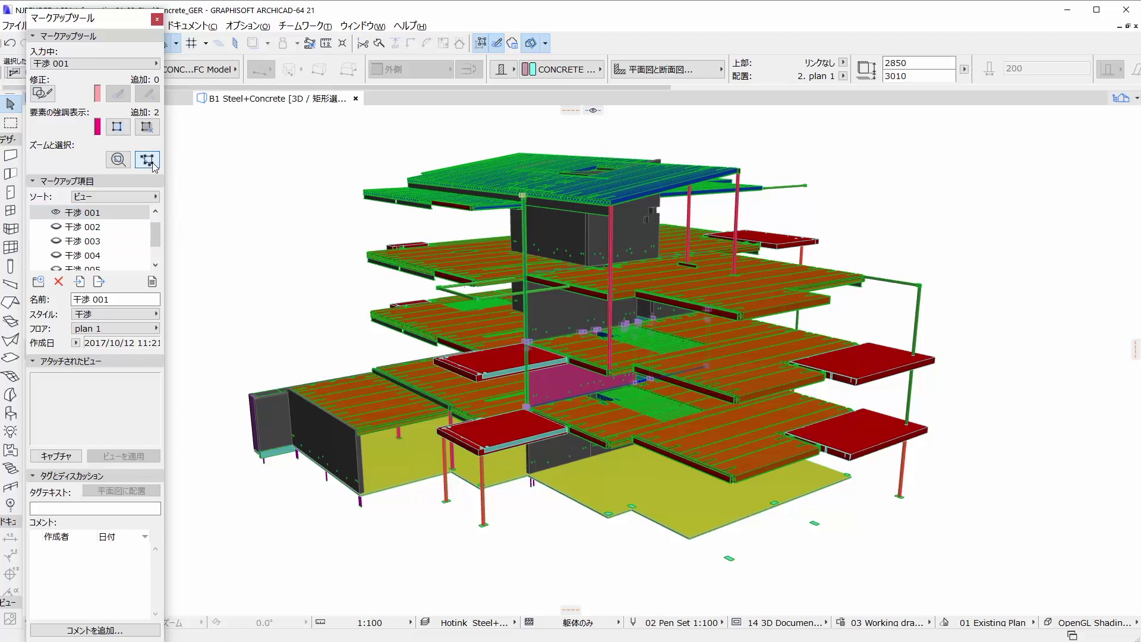
click(122, 162)
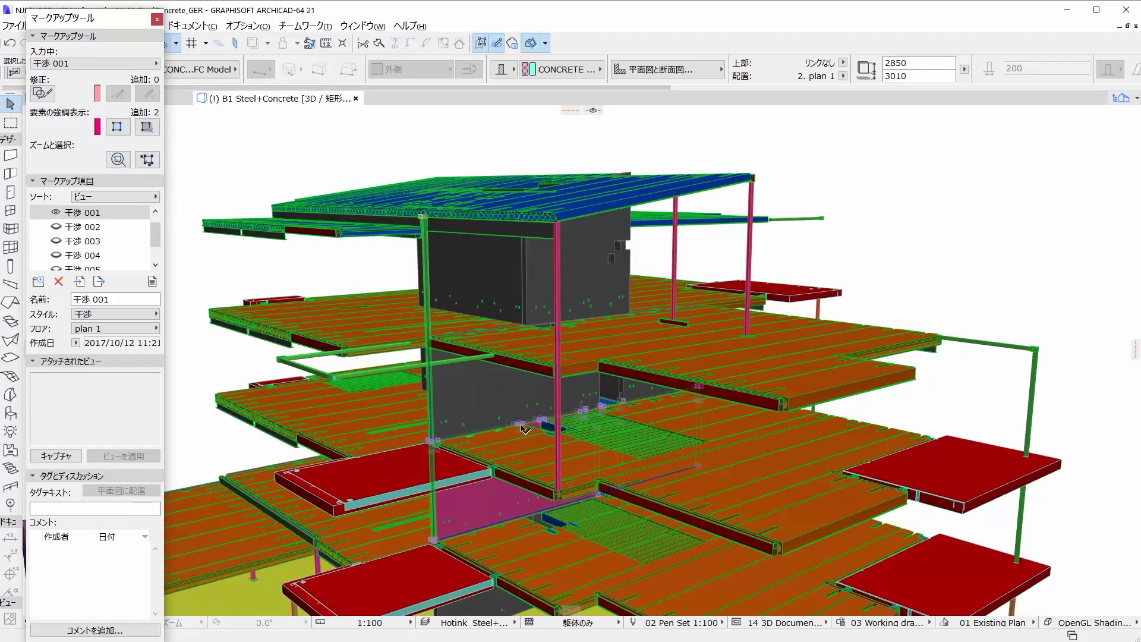
- Attach the current captured view to markup item 干渉 001
click(440, 443)
click(69, 457)
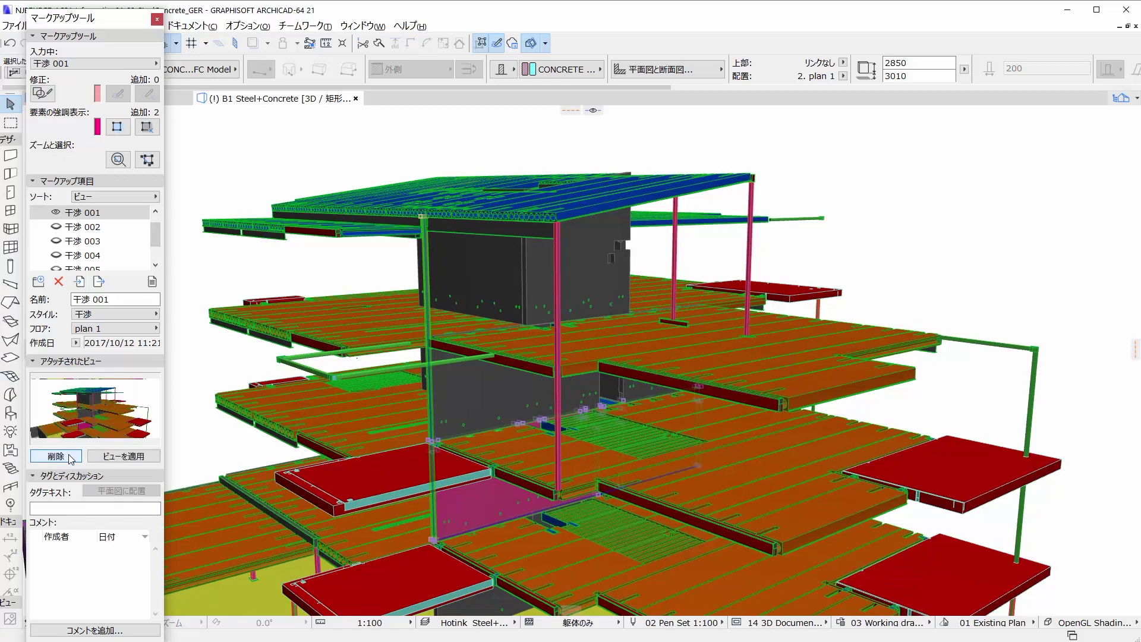
click(81, 509)
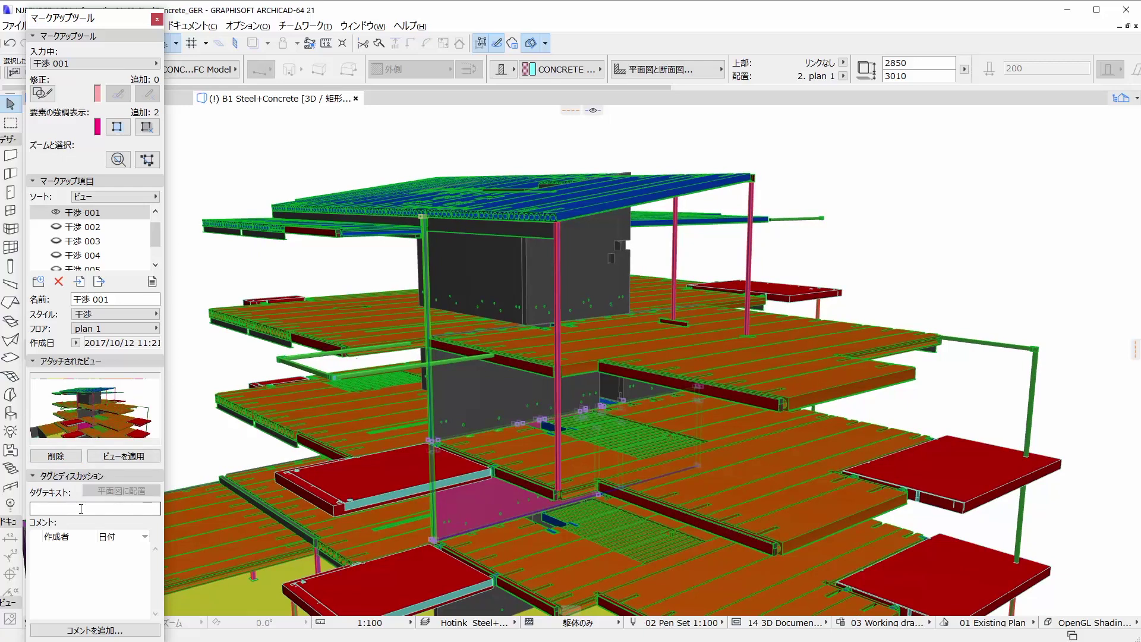
click(56, 214)
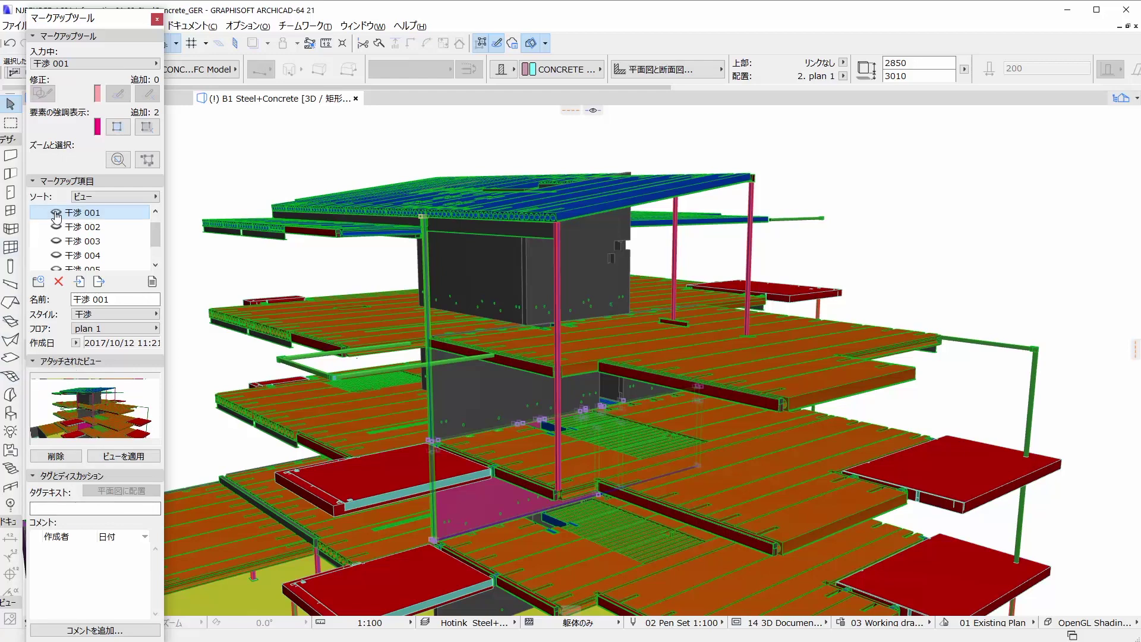
click(1121, 99)
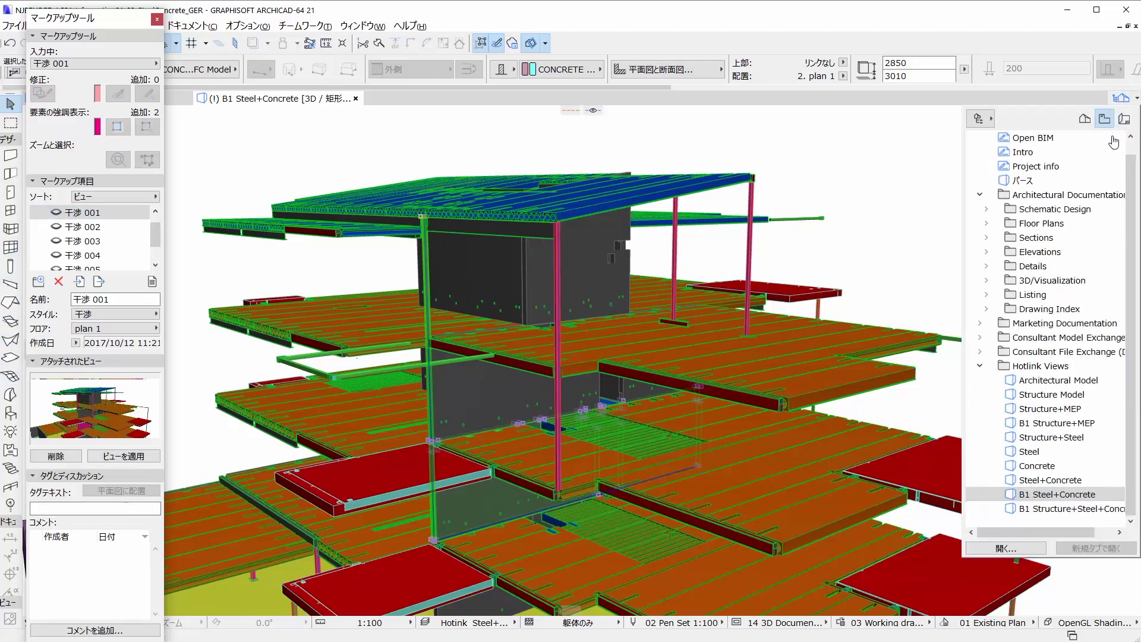
- Open the B1 Structure+Steel+Concrete 3D view, zoom in, and select the aluminium roof slab
double_click(1044, 510)
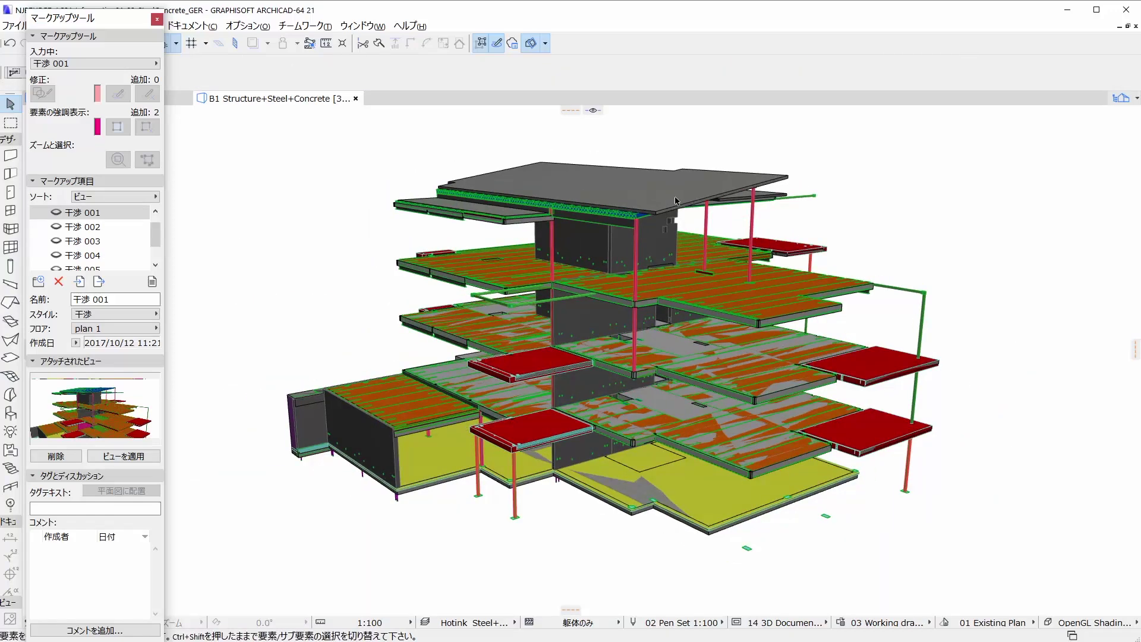
scroll(678, 205, up, 2)
scroll(630, 294, up, 2)
scroll(631, 293, up, 2)
scroll(631, 294, up, 2)
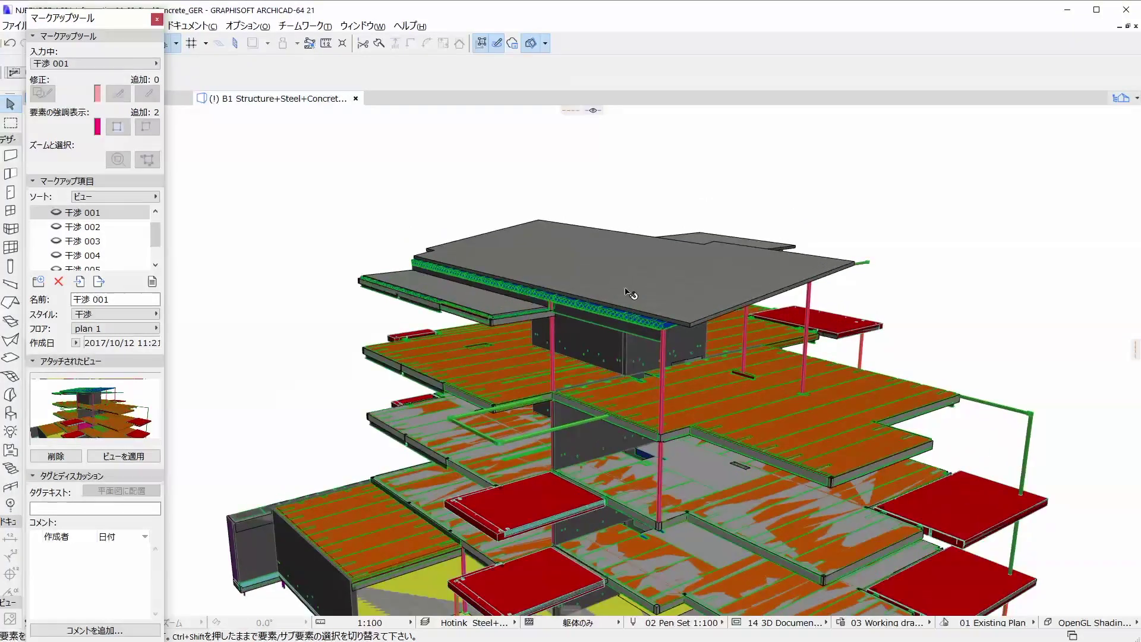
scroll(642, 294, up, 2)
click(648, 300)
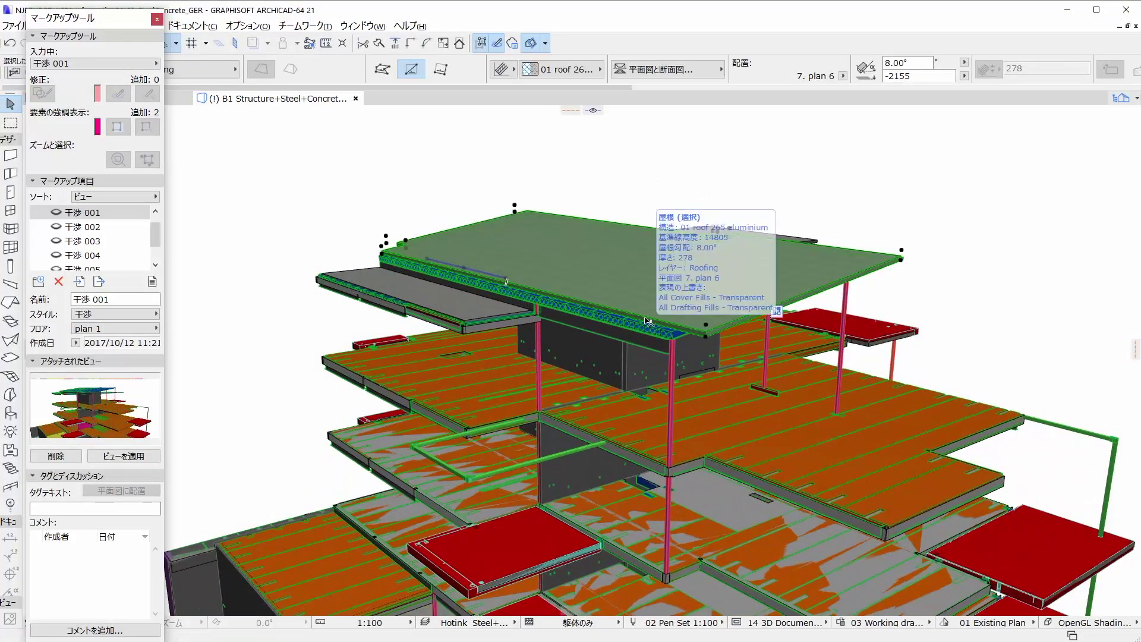